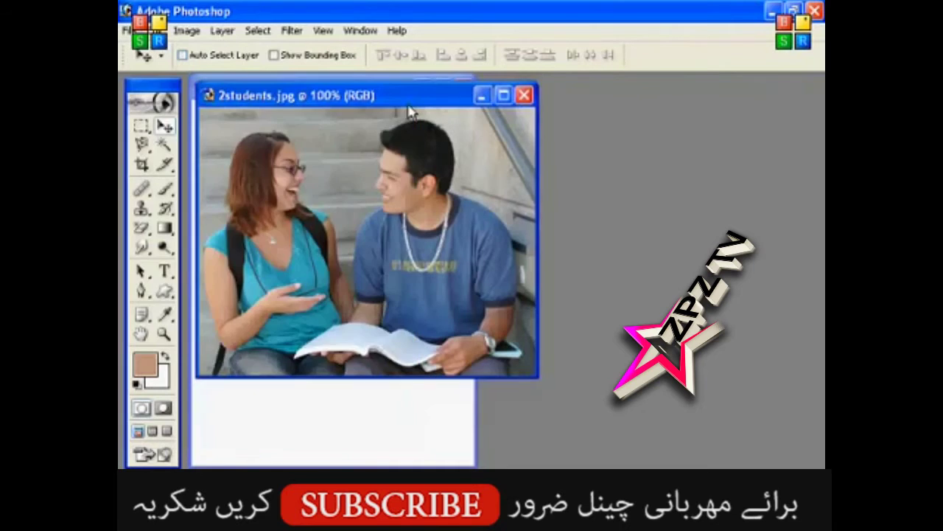
- Close the open images and open the flame picture 400_F_282771 from My Pictures
click(524, 95)
click(462, 89)
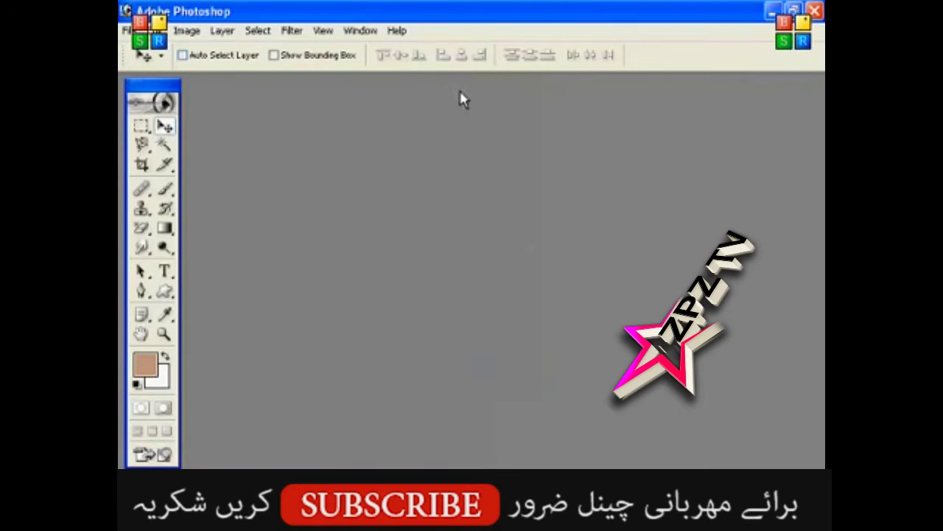
double_click(412, 213)
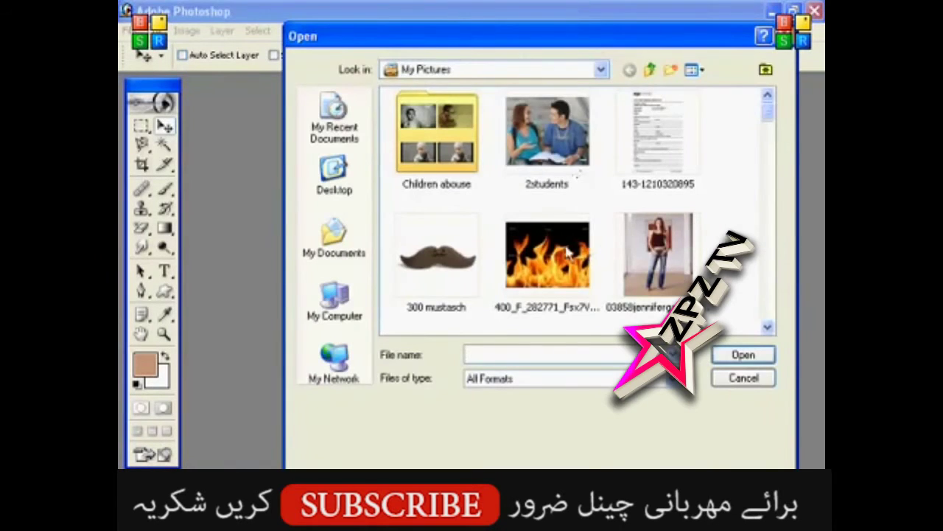
double_click(569, 254)
double_click(277, 89)
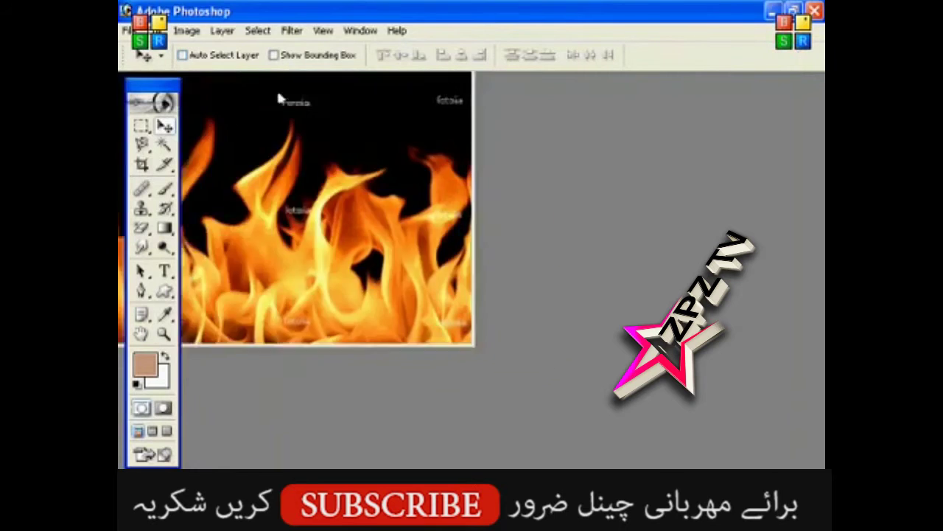
- Open apple-full.jpg from My Pictures and place its window beside the flame image
click(147, 30)
click(155, 63)
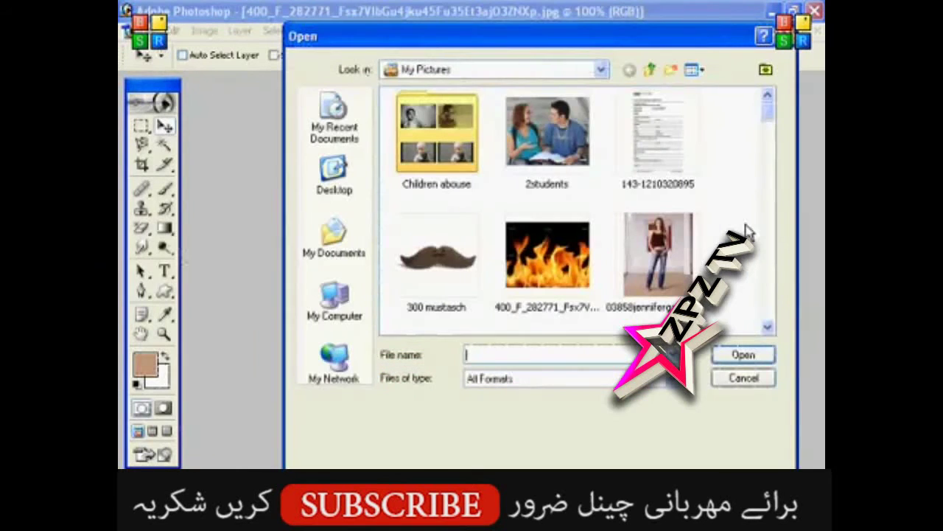
drag(768, 110, 768, 165)
double_click(658, 218)
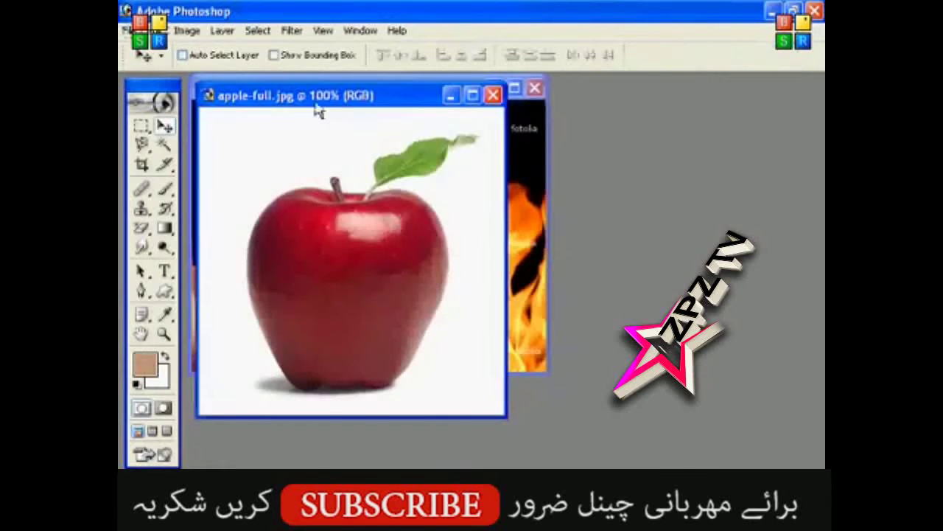
drag(317, 94, 585, 115)
- Select the white background around the apple with the Magic Wand and invert the selection to the apple
click(163, 145)
click(485, 190)
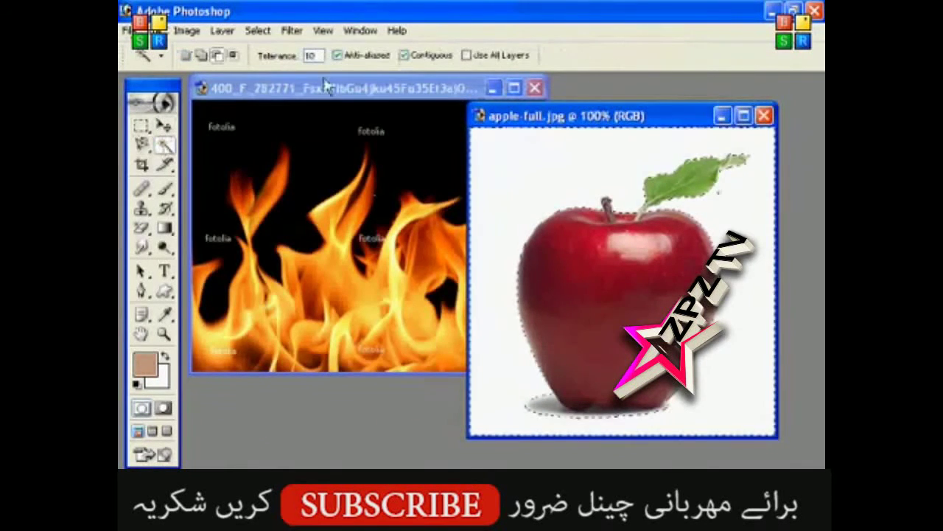
click(292, 30)
mouse_move(257, 30)
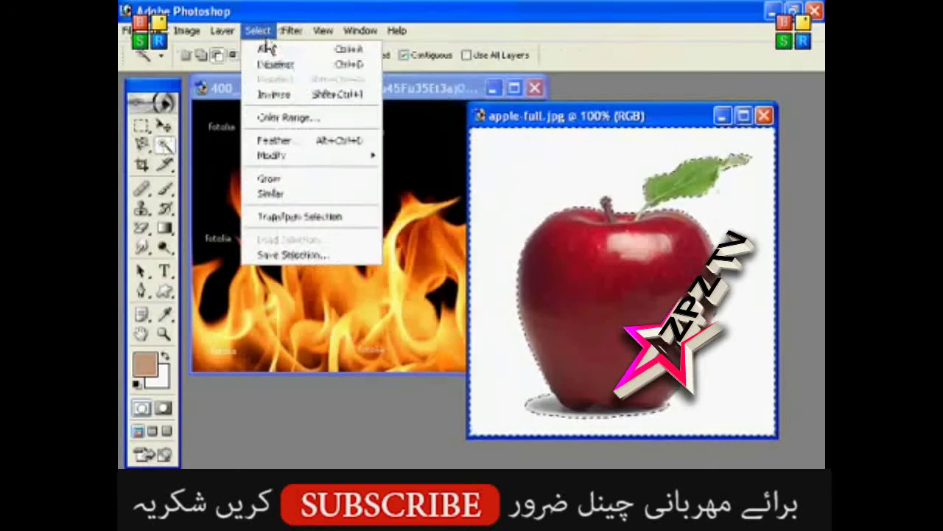
click(274, 93)
- Copy the selected apple onto the middle of the flame image with the Move tool and close apple-full.jpg
click(163, 125)
drag(615, 259, 385, 244)
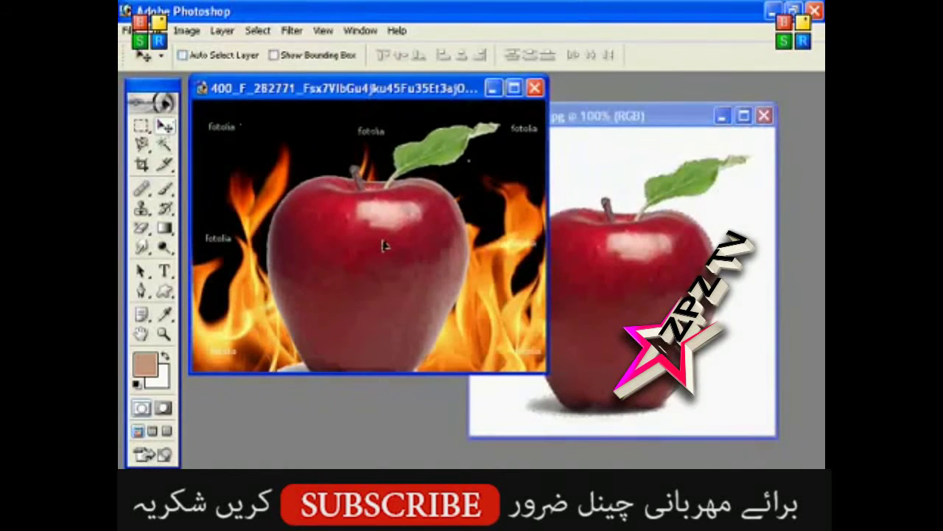
click(764, 116)
click(486, 221)
- Save the composite image in My Documents as a layered Photoshop file named apple
click(126, 12)
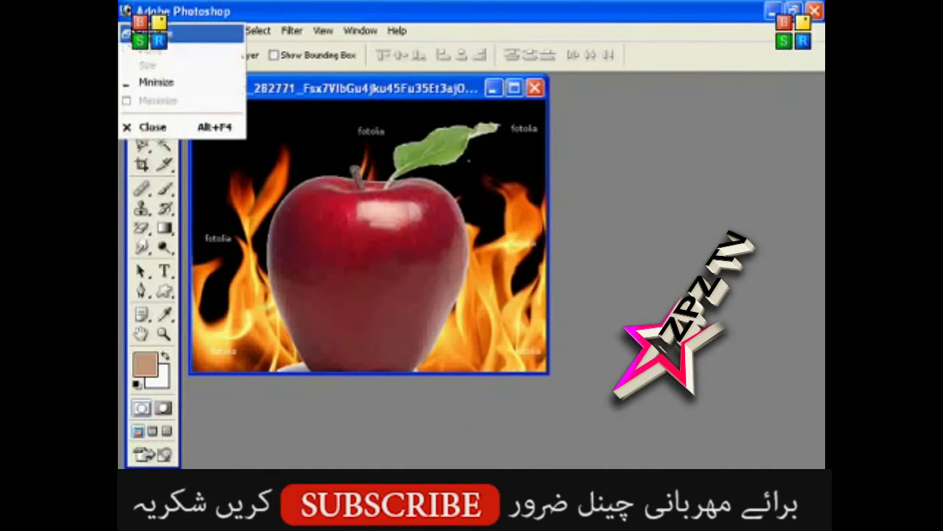
key(Escape)
click(131, 30)
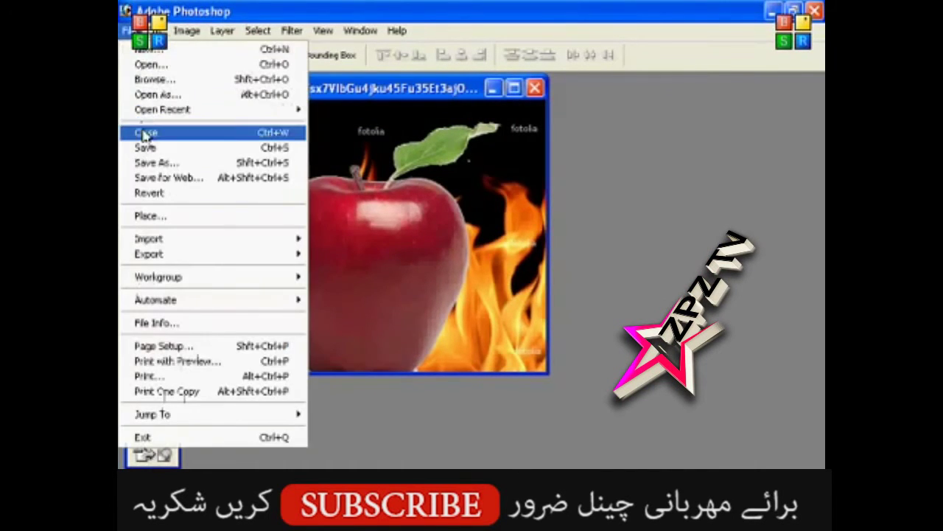
click(147, 159)
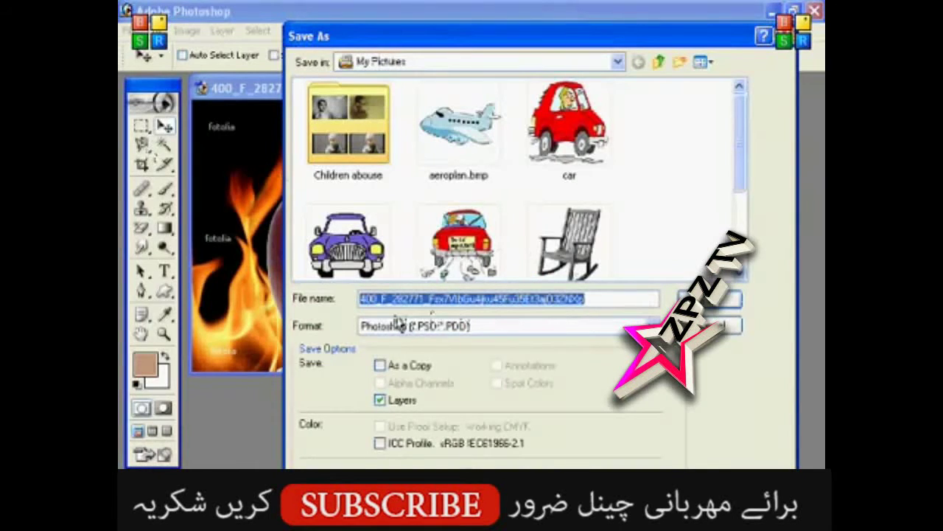
click(382, 62)
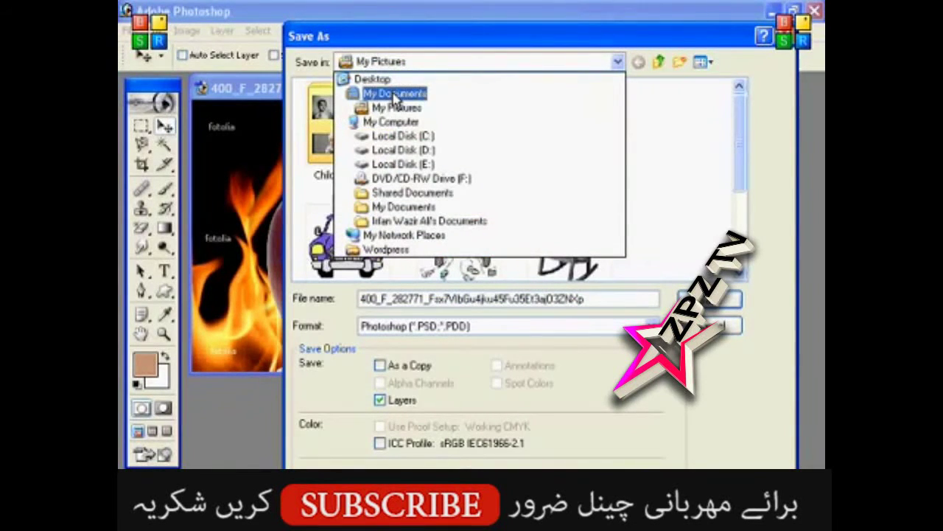
click(394, 94)
click(483, 301)
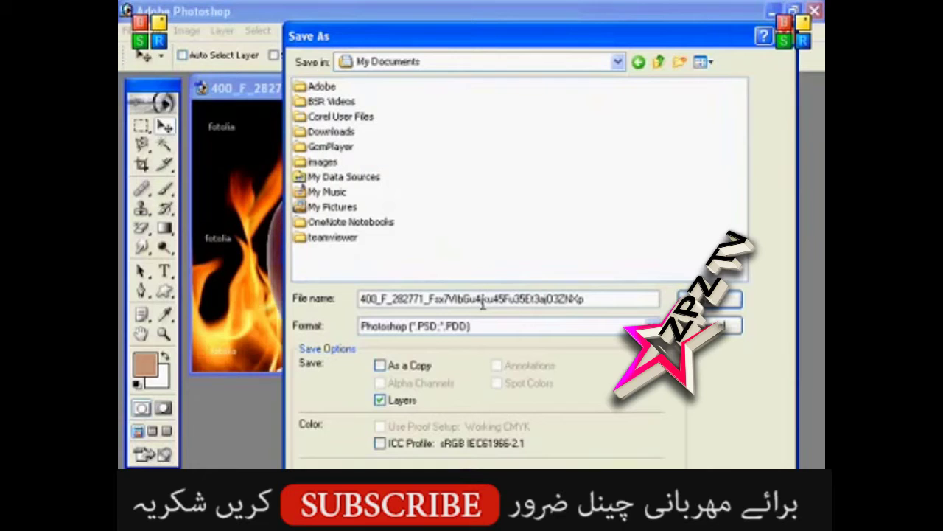
double_click(483, 300)
text(apple)
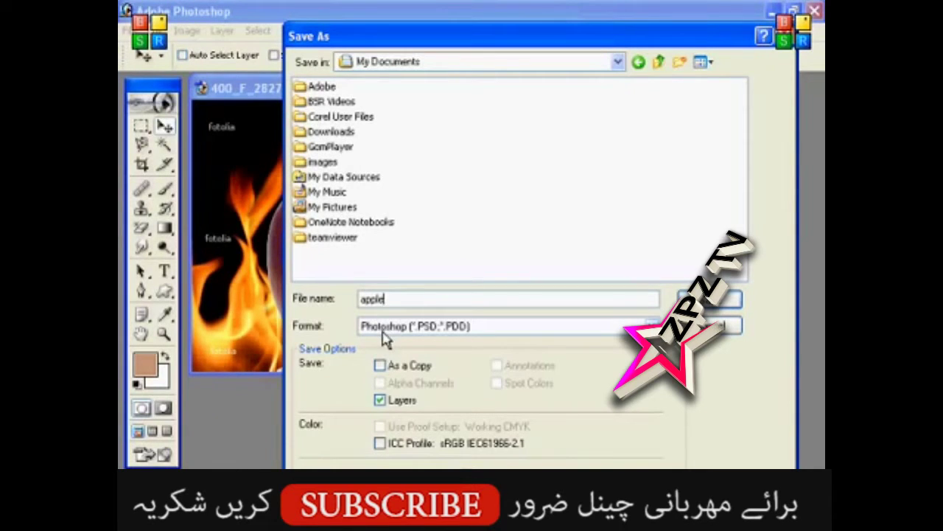
click(716, 302)
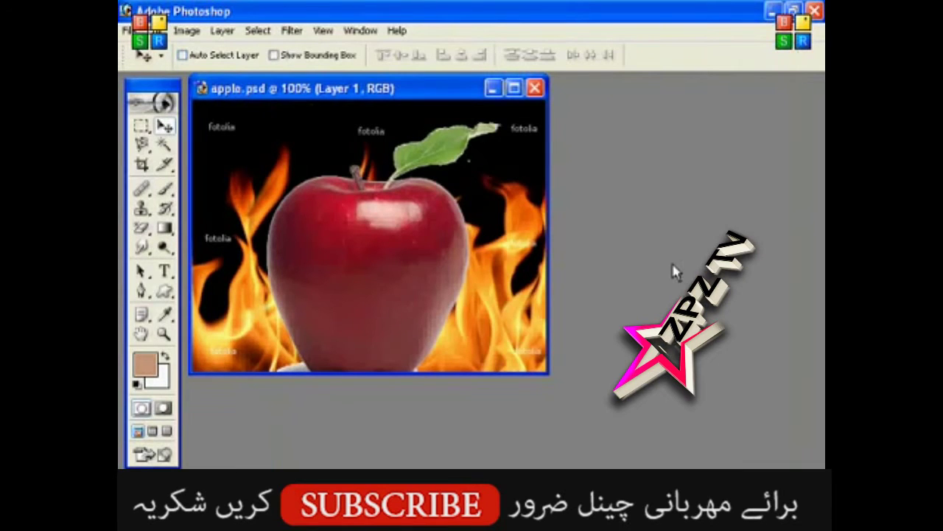
- Close the apple image and reopen the saved apple Photoshop file from the Windows My Documents folder
click(535, 88)
click(130, 30)
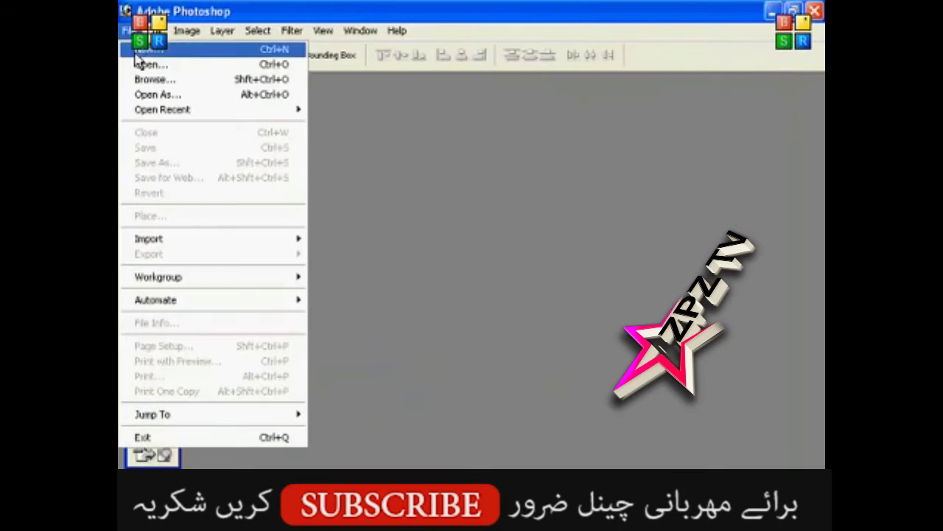
click(137, 63)
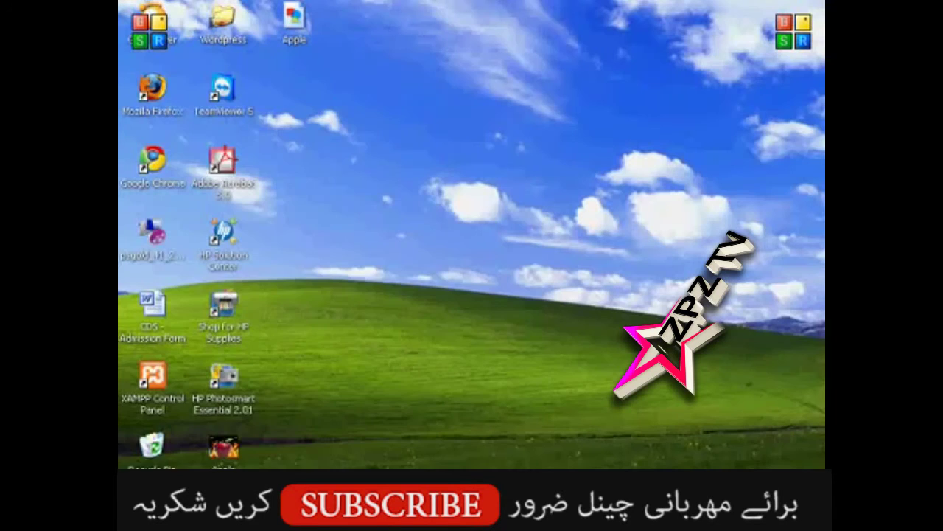
key(super)
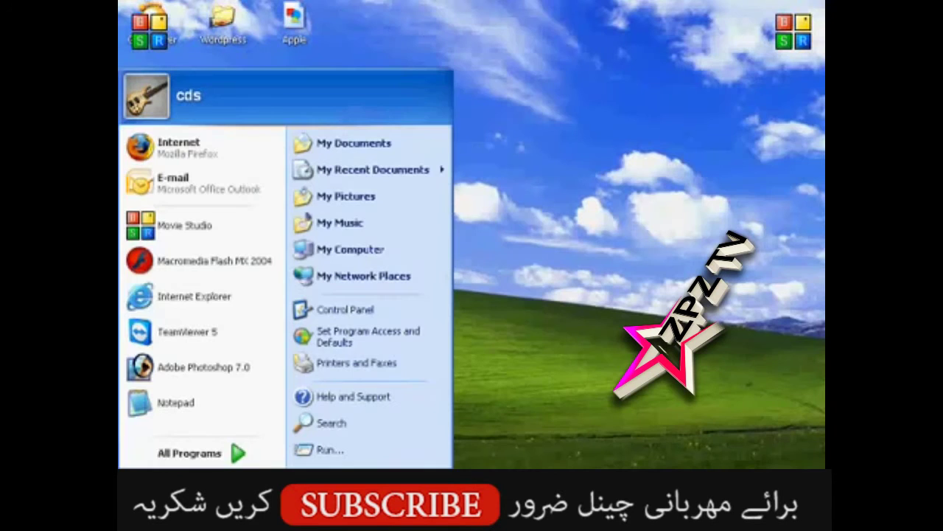
click(369, 145)
double_click(691, 441)
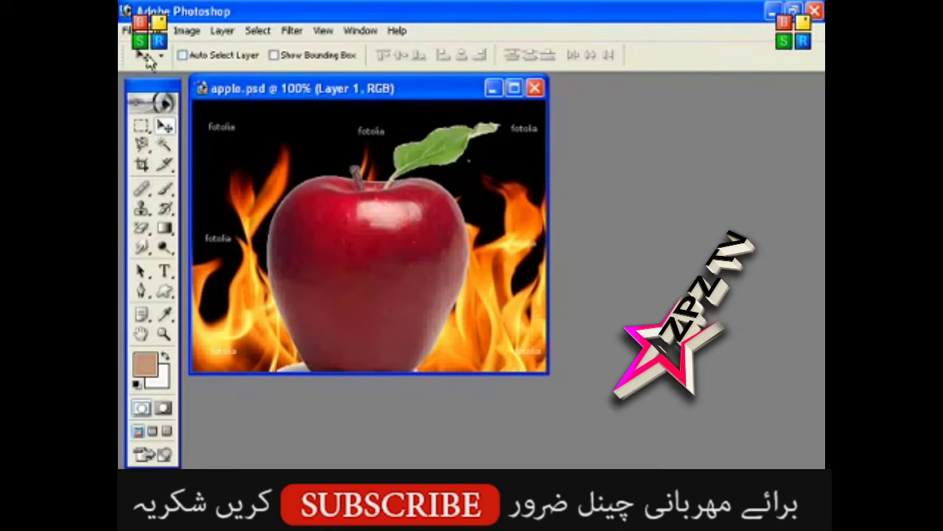
- Open the apple composite in Save for Web
click(127, 30)
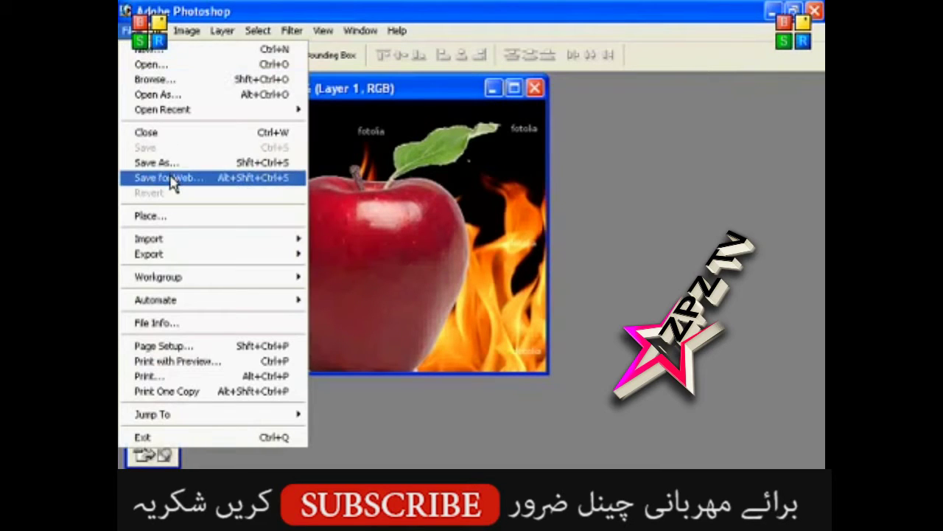
click(376, 195)
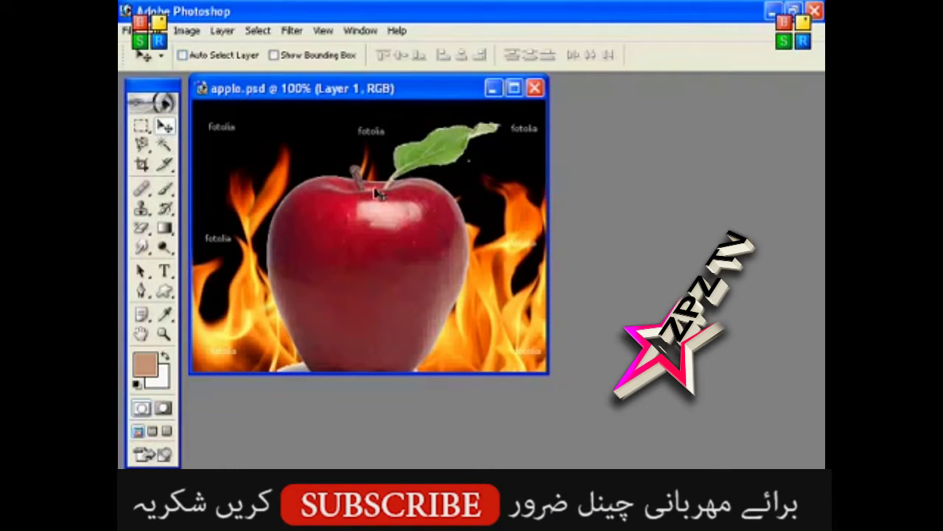
click(126, 30)
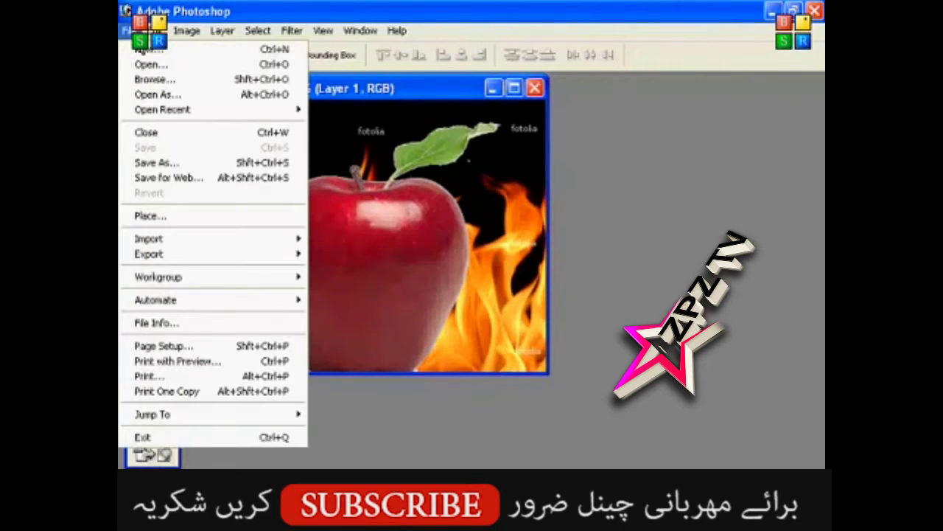
click(158, 184)
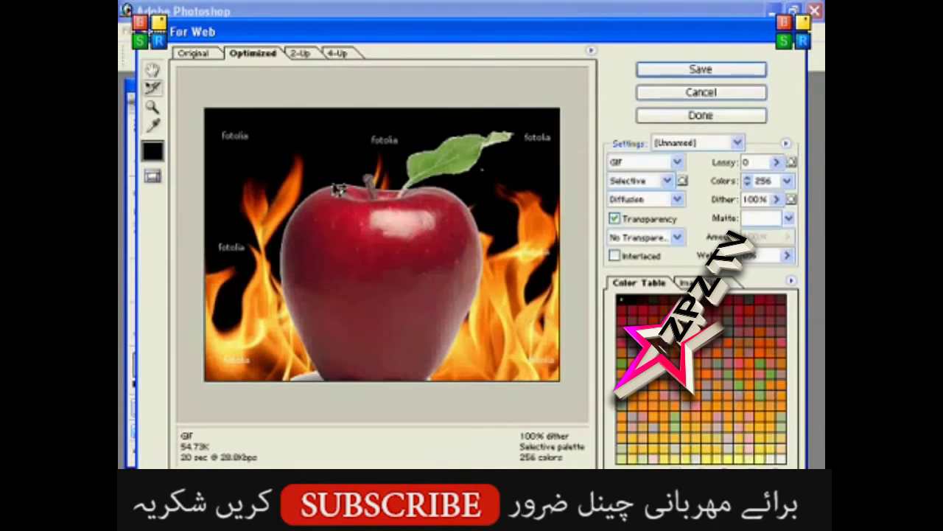
- Scale the web output image to 150 percent and apply the new size
click(679, 284)
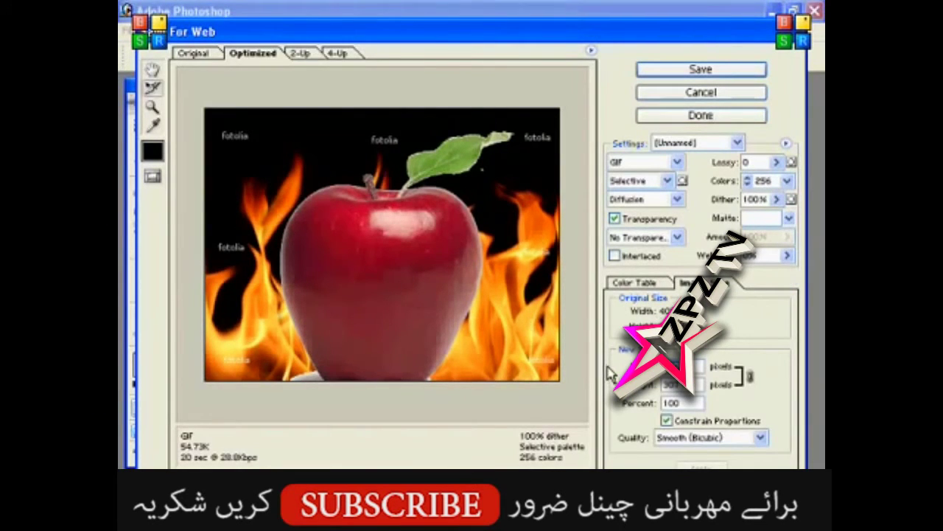
text(150)
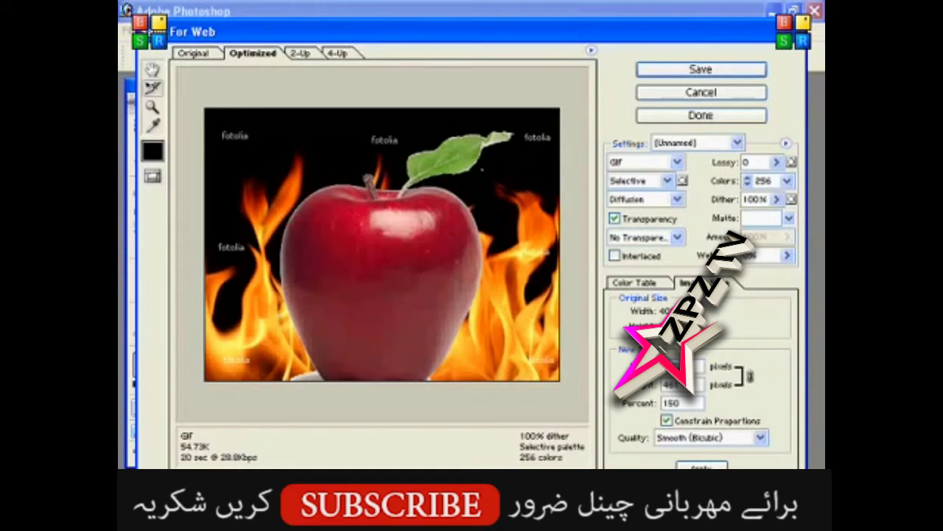
click(702, 466)
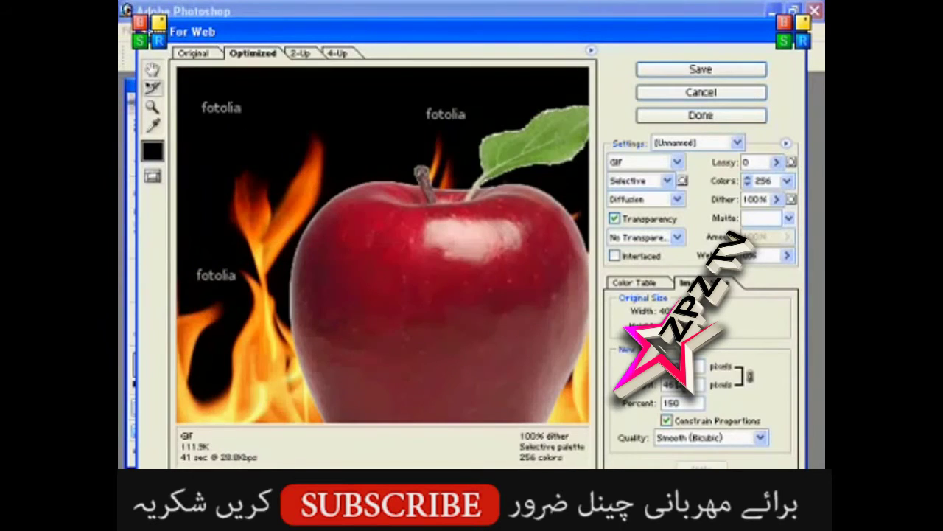
- Scale the web output image to 75 percent and save it as a GIF named apple in My Documents
text(75)
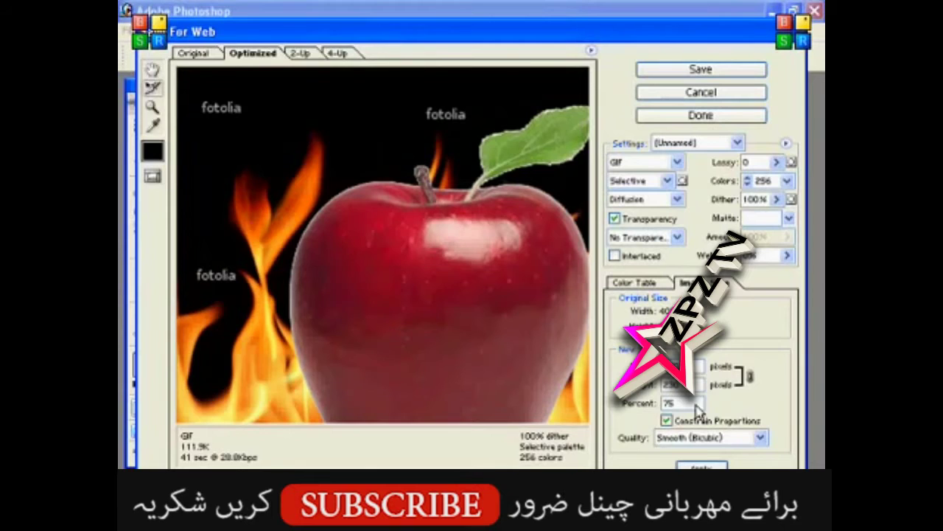
click(701, 466)
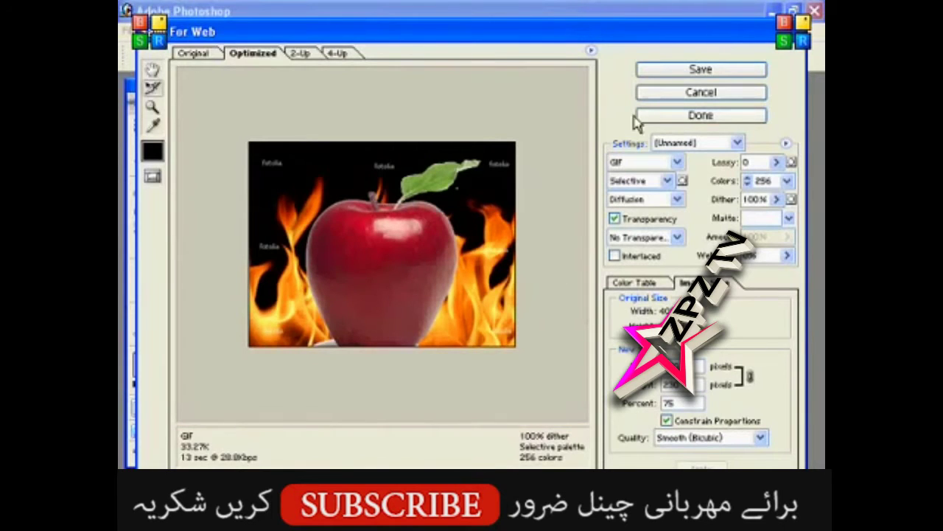
click(677, 162)
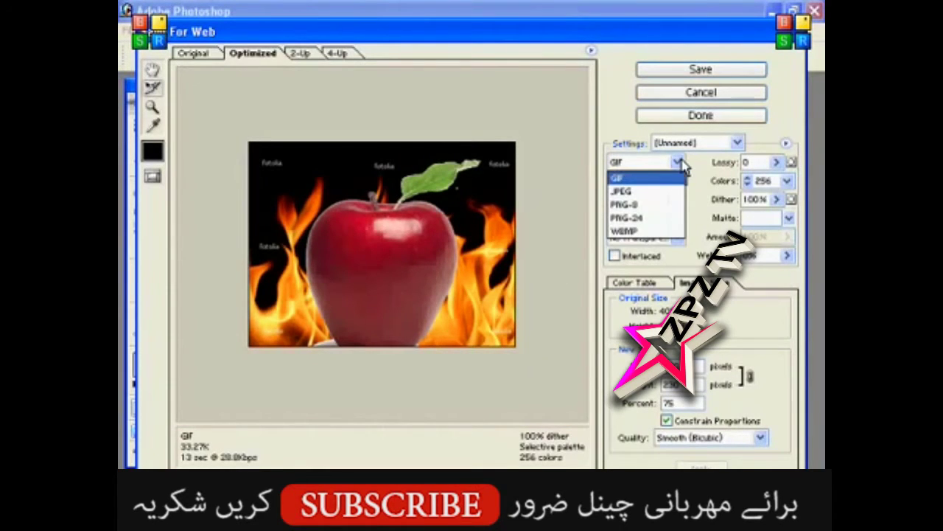
click(676, 163)
click(642, 70)
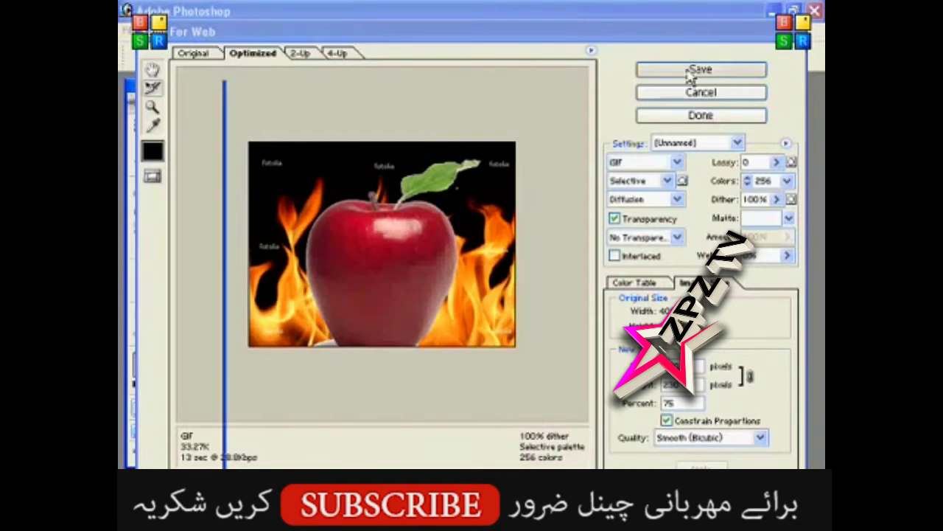
double_click(362, 122)
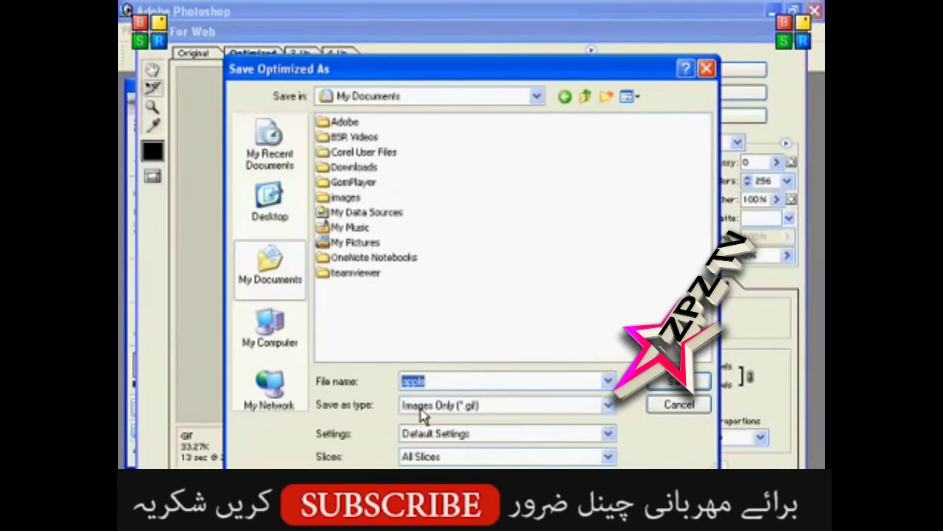
click(667, 381)
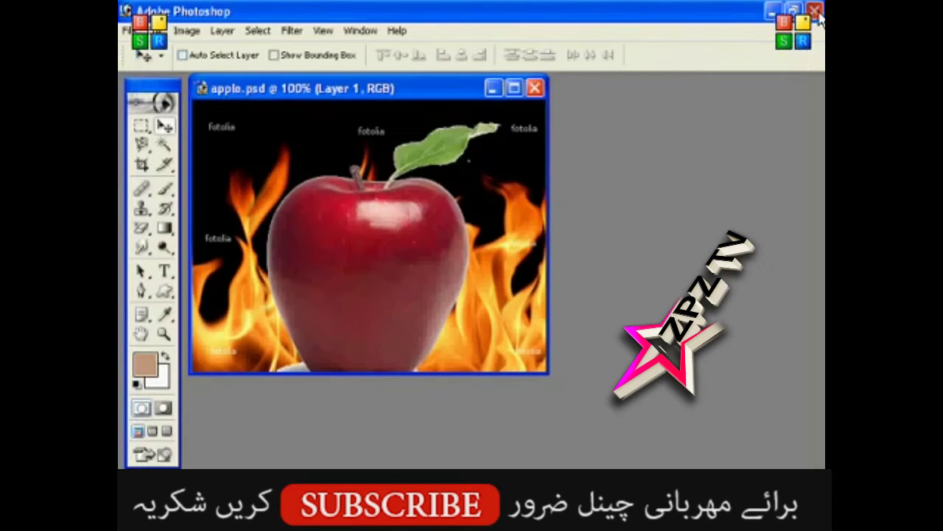
- View the exported apple GIF from the Windows My Documents folder and close the picture viewer
key(ctrl+w)
click(406, 217)
key(super)
click(766, 336)
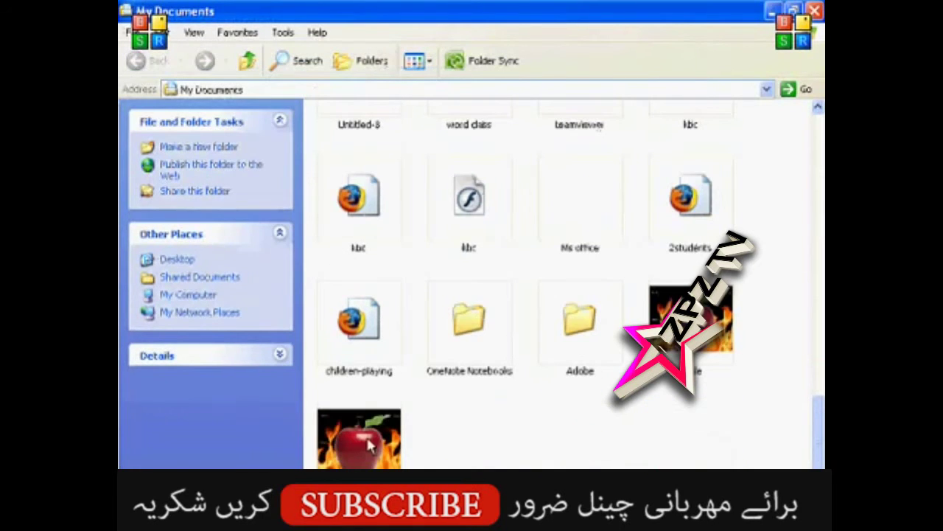
double_click(370, 446)
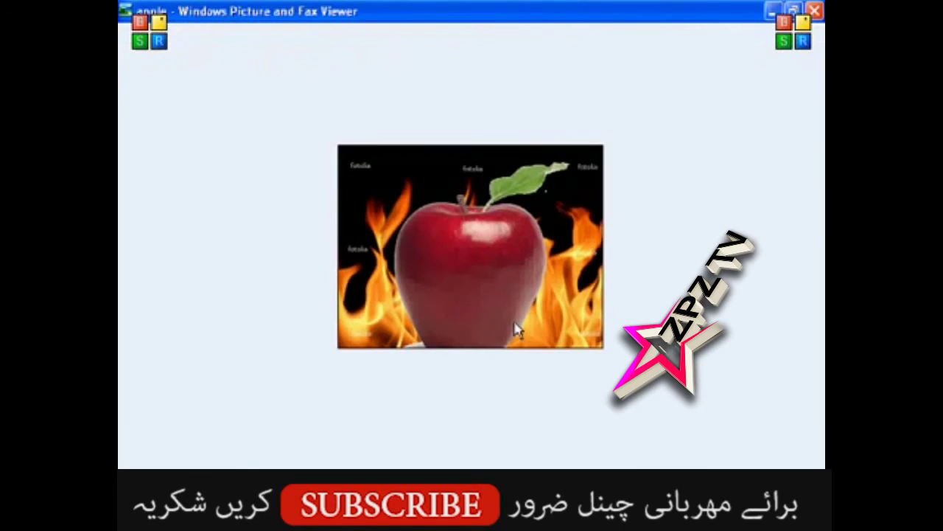
key(alt+F4)
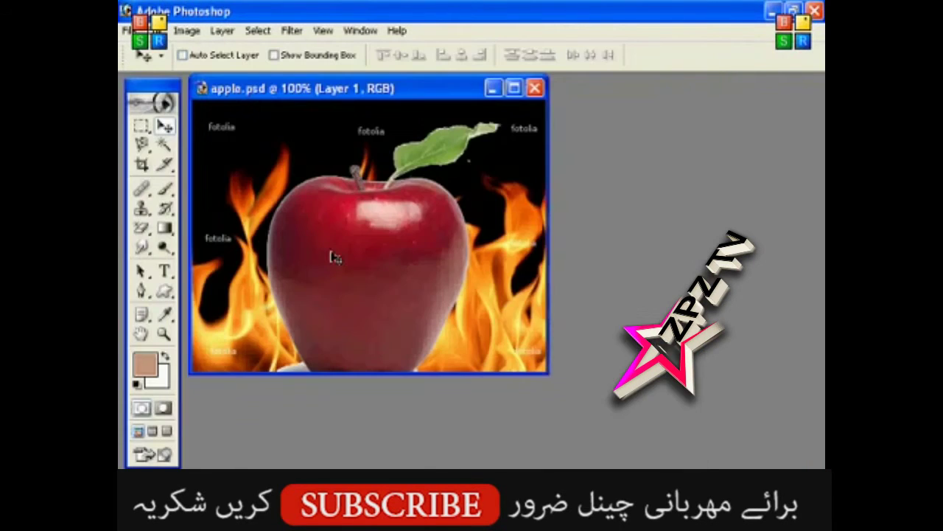
- Examine the file formats offered for saving the apple composite under Save As, and leave without saving
key(alt+f)
click(249, 162)
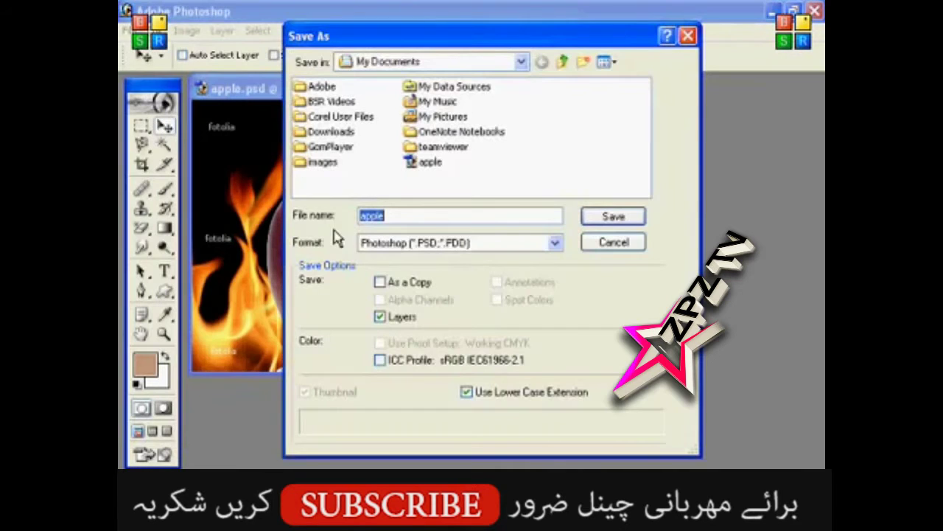
click(448, 250)
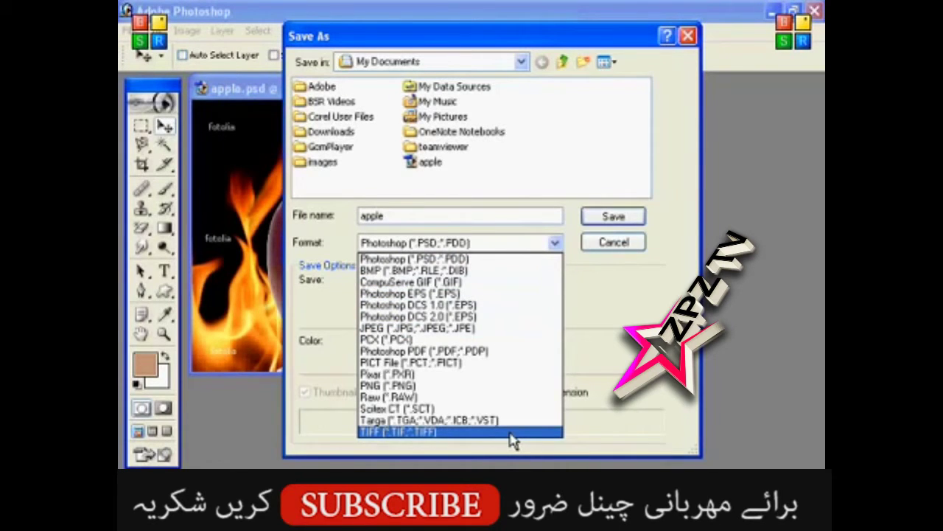
click(630, 243)
click(631, 243)
- Close the apple composite and reopen apple.psd from the recently opened files
key(alt+f)
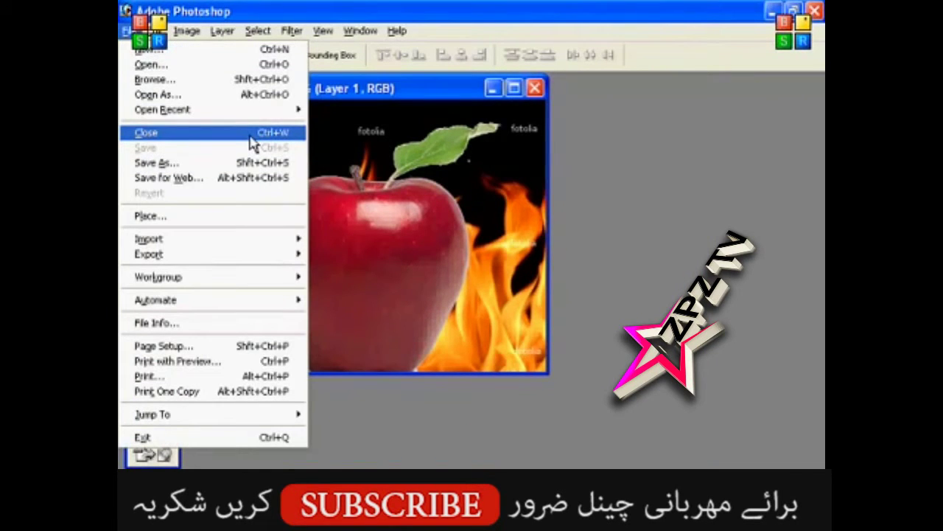
click(251, 144)
key(alt+f)
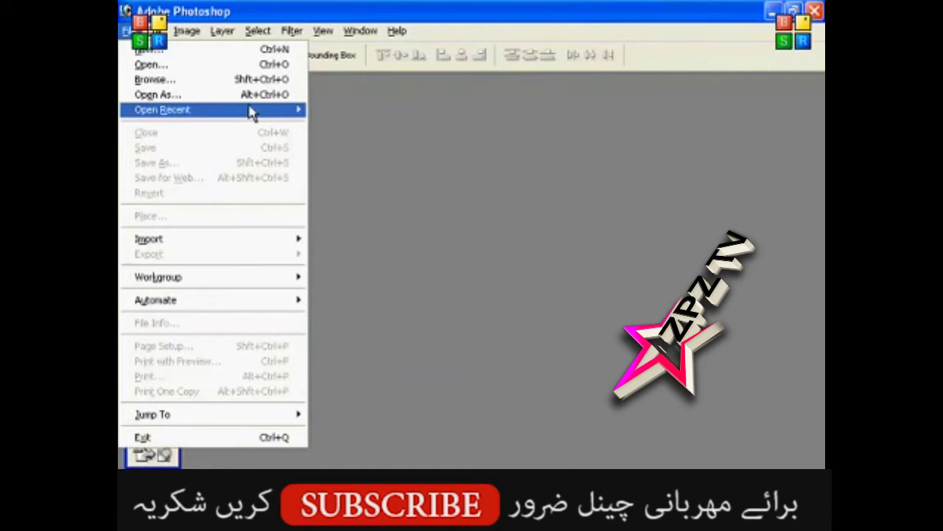
mouse_move(251, 113)
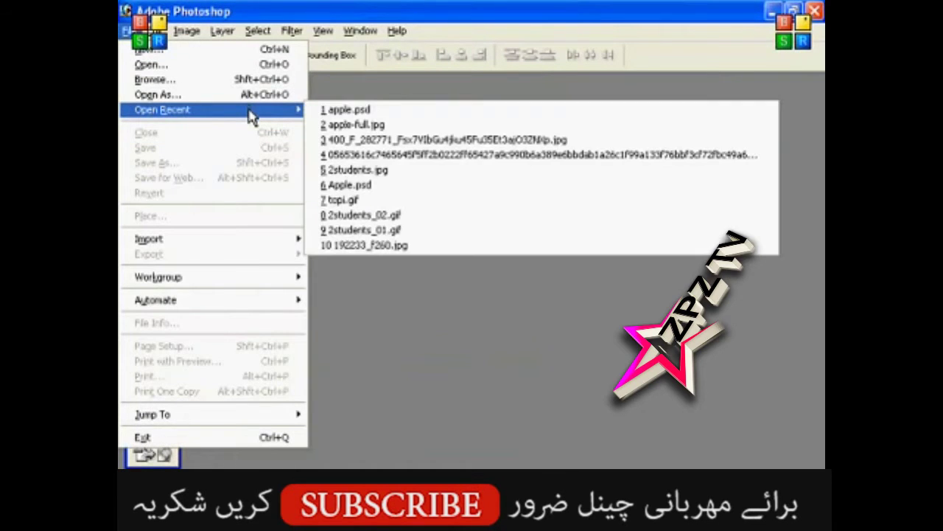
click(395, 117)
- Preview the composite's print layout, enlarge the printed image to about 101 percent on the page, and cancel without printing
key(alt+f)
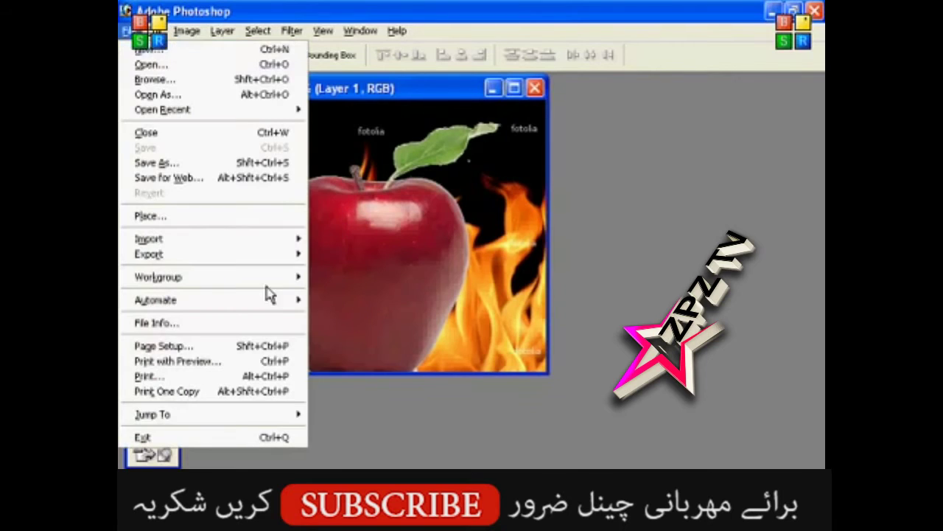
click(259, 364)
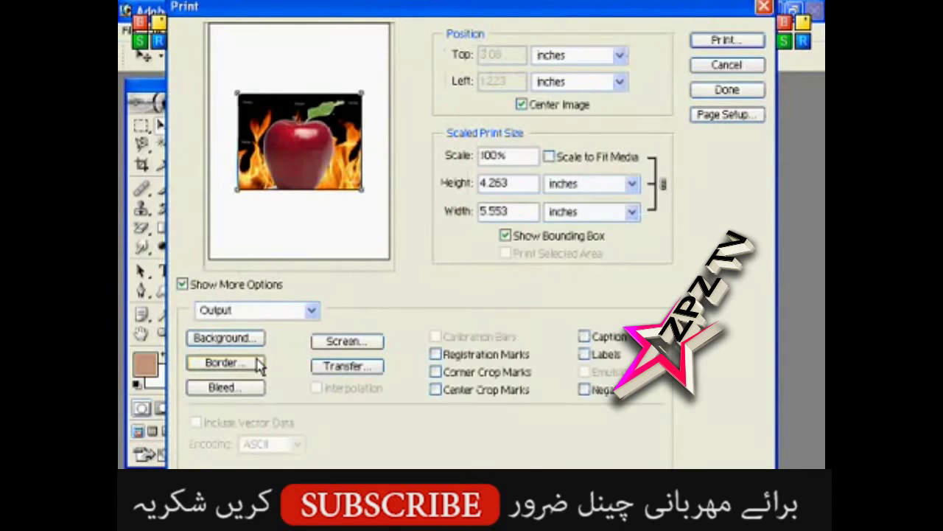
mouse_move(361, 190)
mouse_down()
mouse_move(383, 200)
mouse_move(363, 186)
mouse_up()
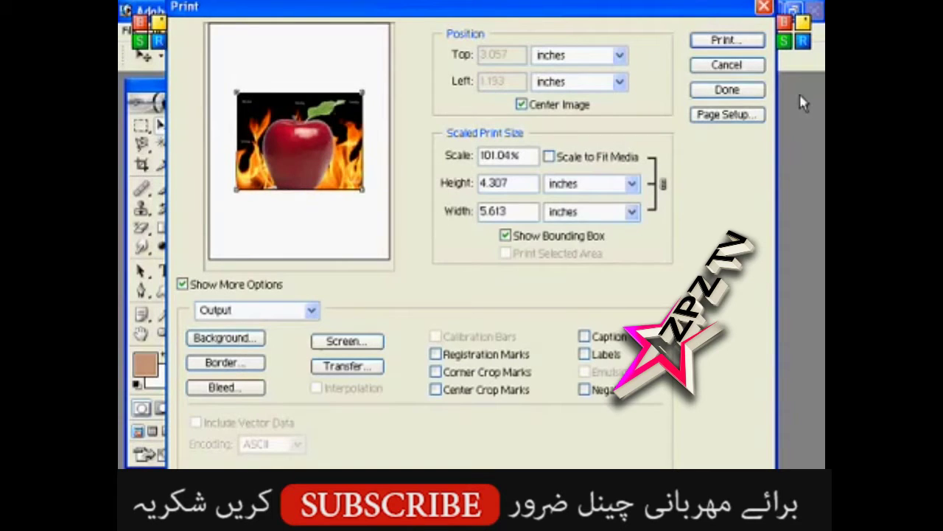
click(739, 68)
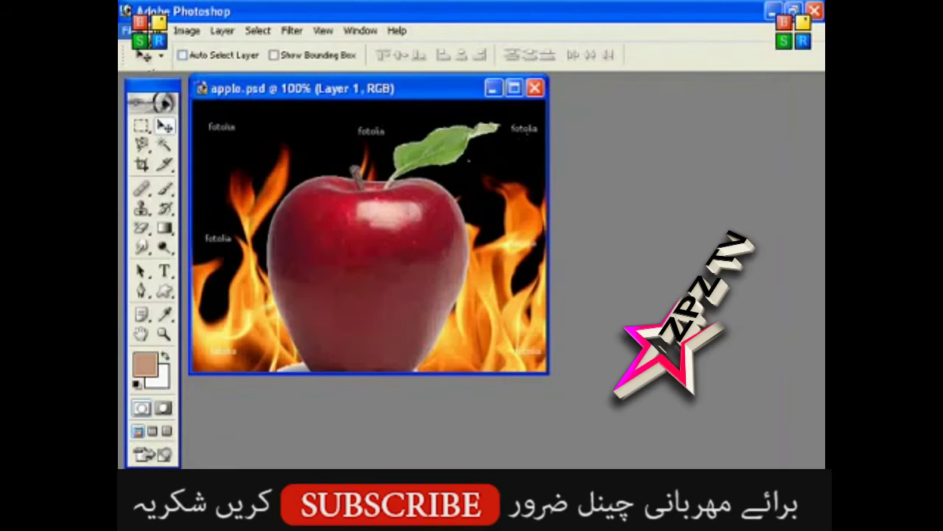
- Start the Print command for the apple composite
click(129, 30)
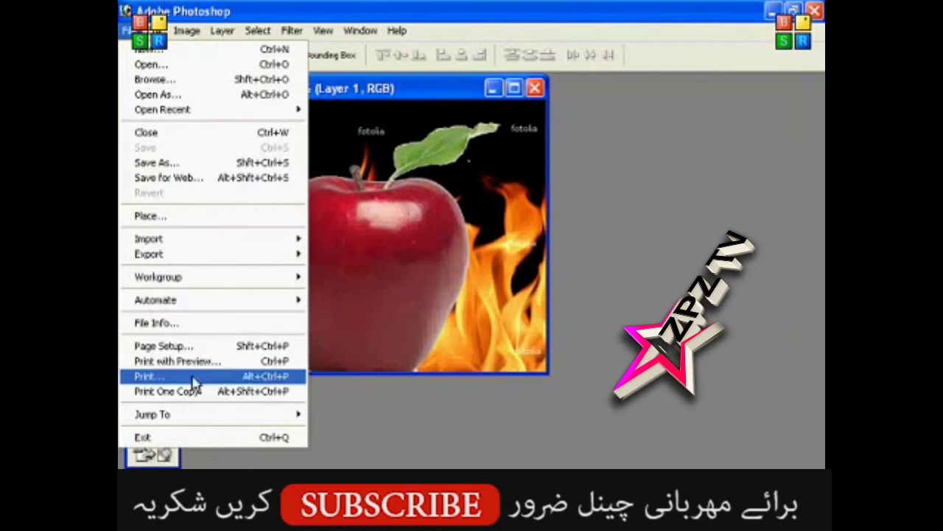